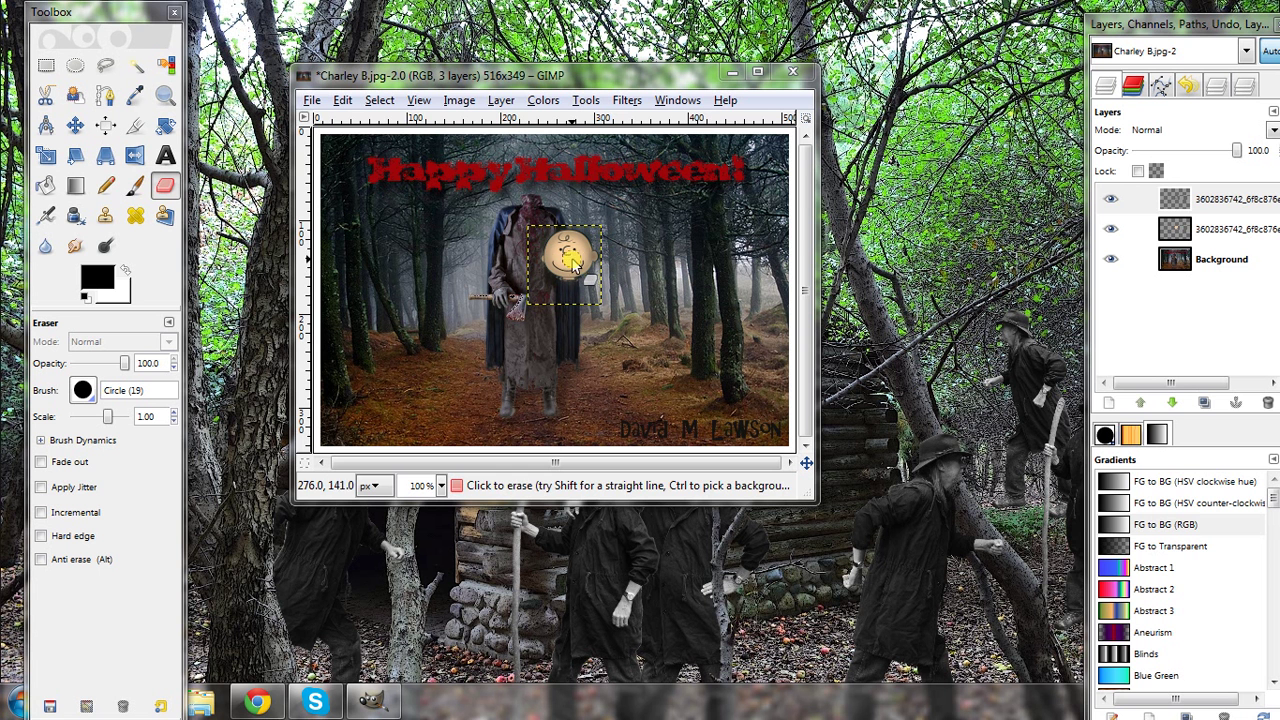
Step: Toggle the top face layer's visibility to compare it with the copy beneath
{"action": "left_click", "coordinate": [1109, 199]}
{"action": "left_click", "coordinate": [1109, 199]}
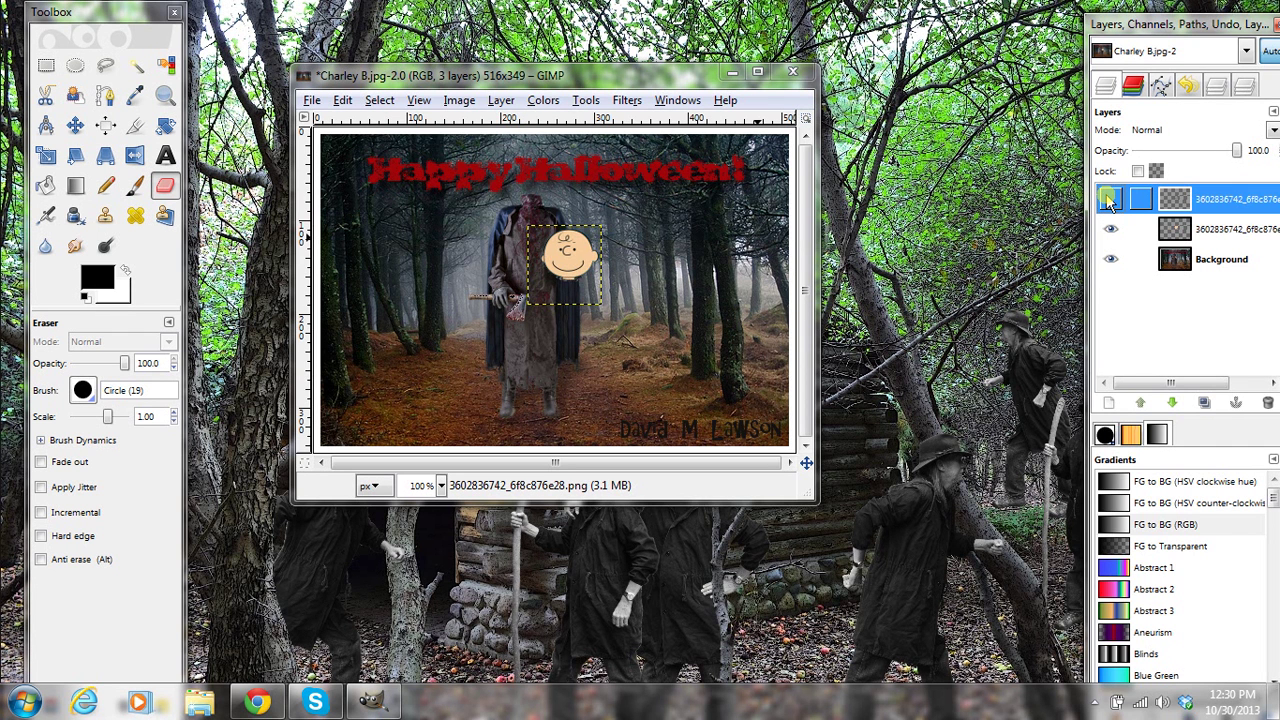
{"action": "left_click", "coordinate": [1109, 199]}
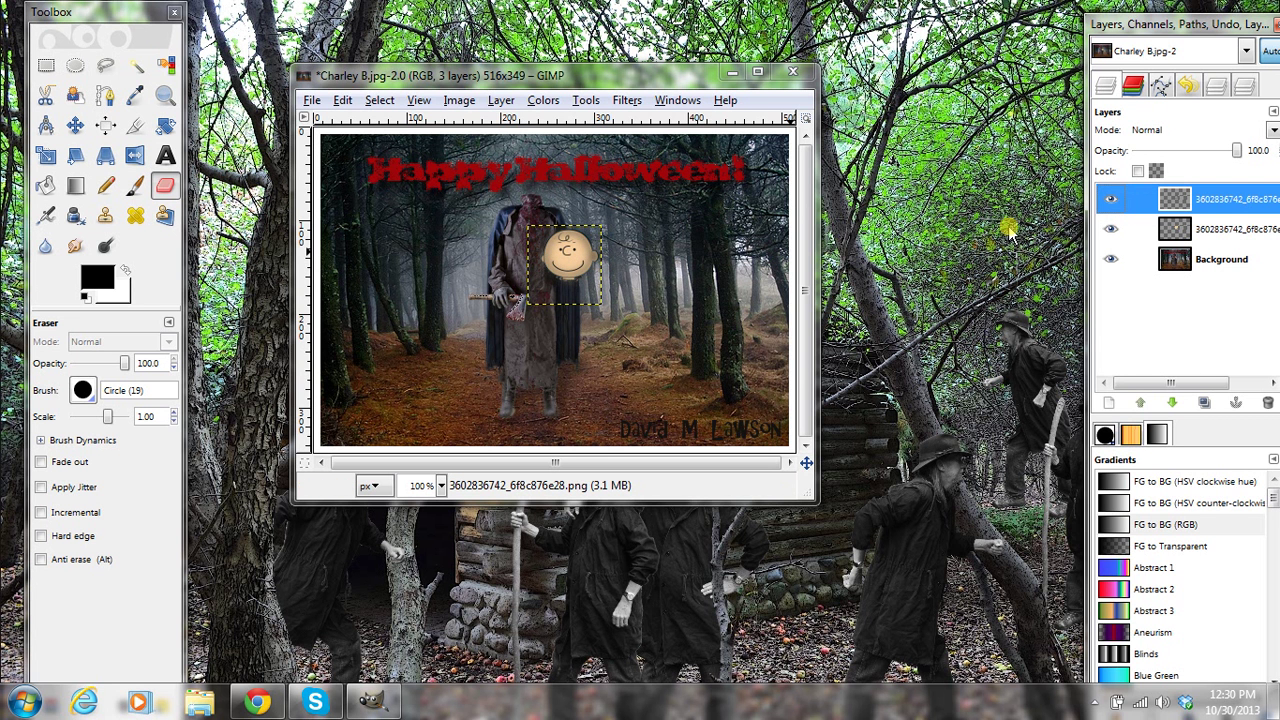
{"action": "left_click", "coordinate": [1107, 200]}
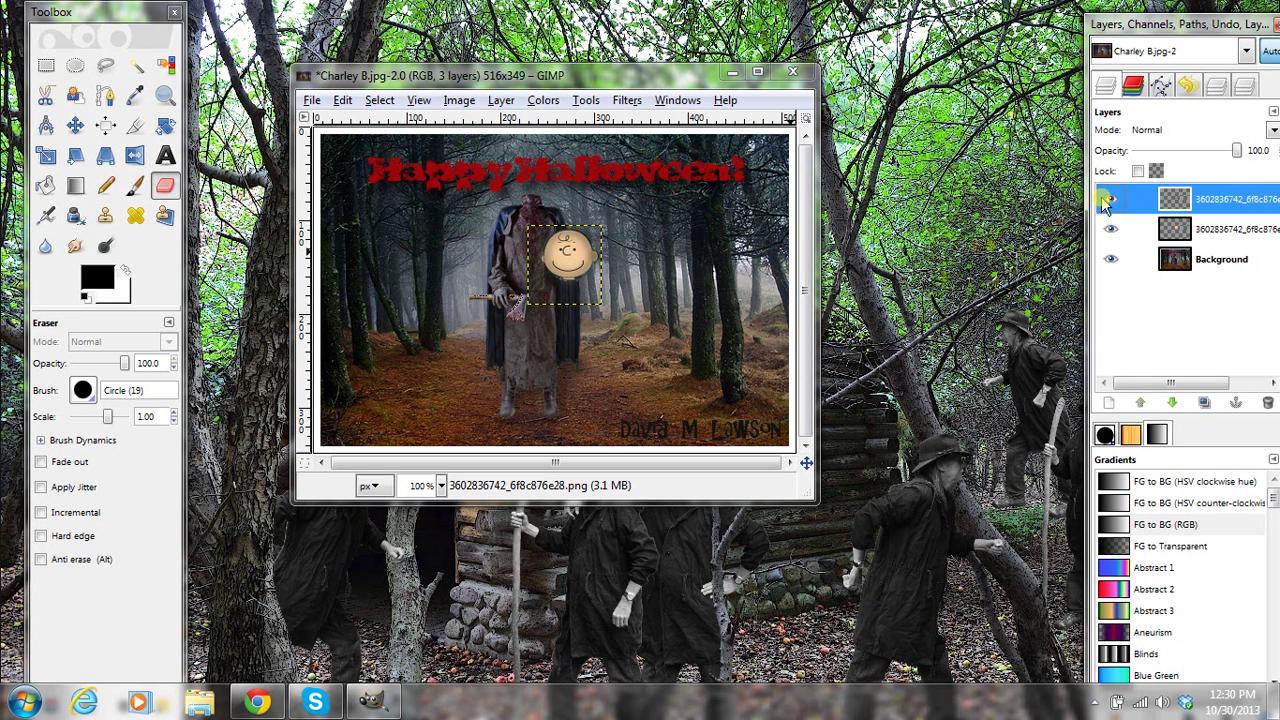
Step: Delete the extra top face layer, leaving the face copy above Background
{"action": "right_click", "coordinate": [1213, 204]}
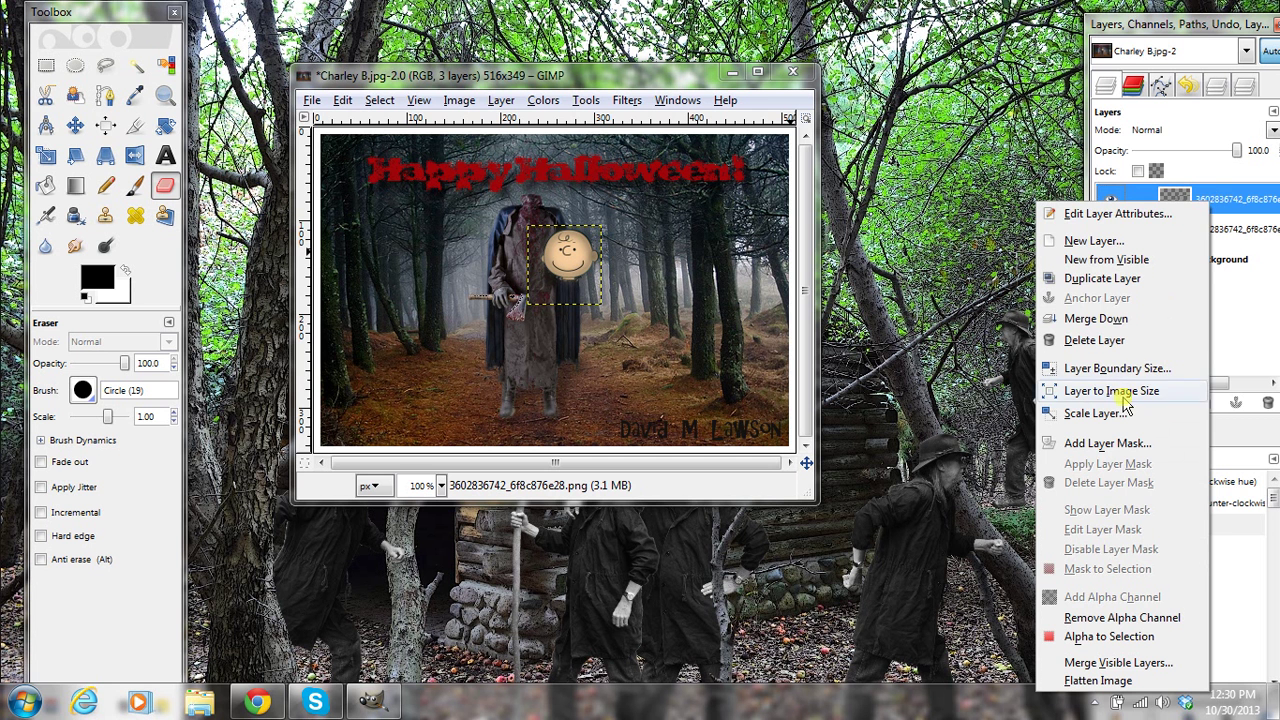
{"action": "left_click", "coordinate": [1096, 342]}
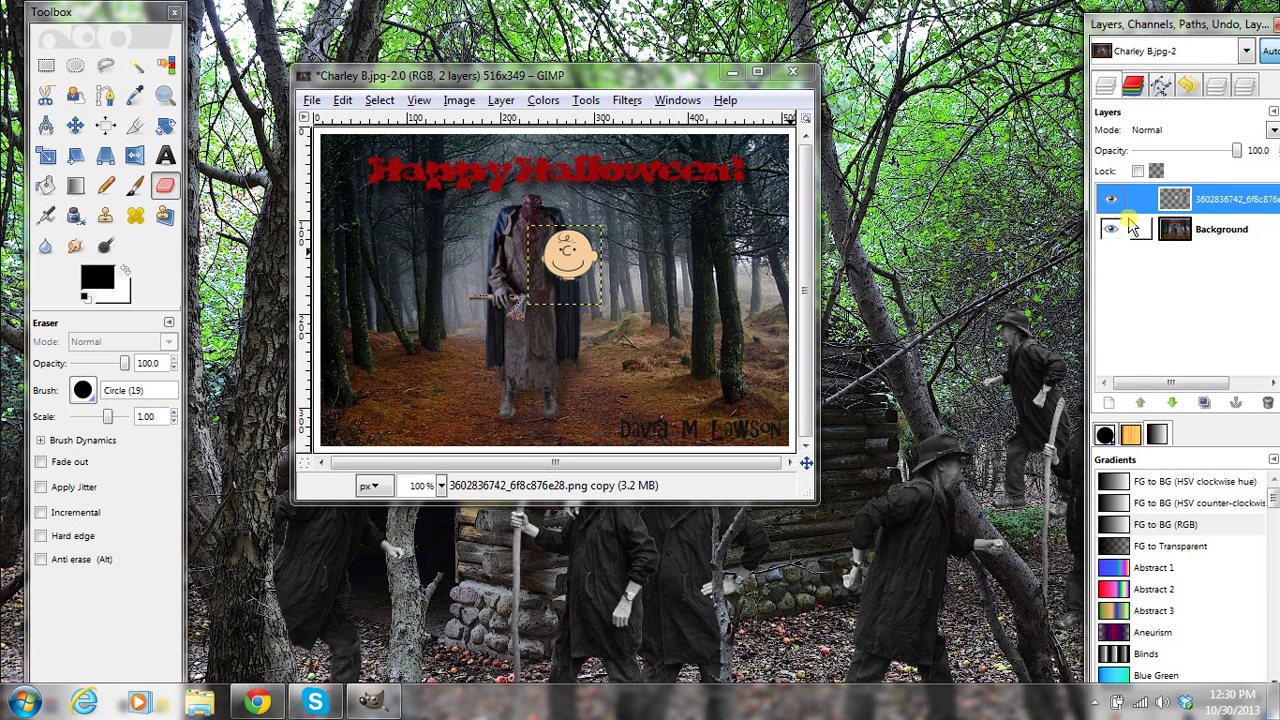
{"action": "left_click_drag", "start_coordinate": [1175, 203], "coordinate": [1205, 408]}
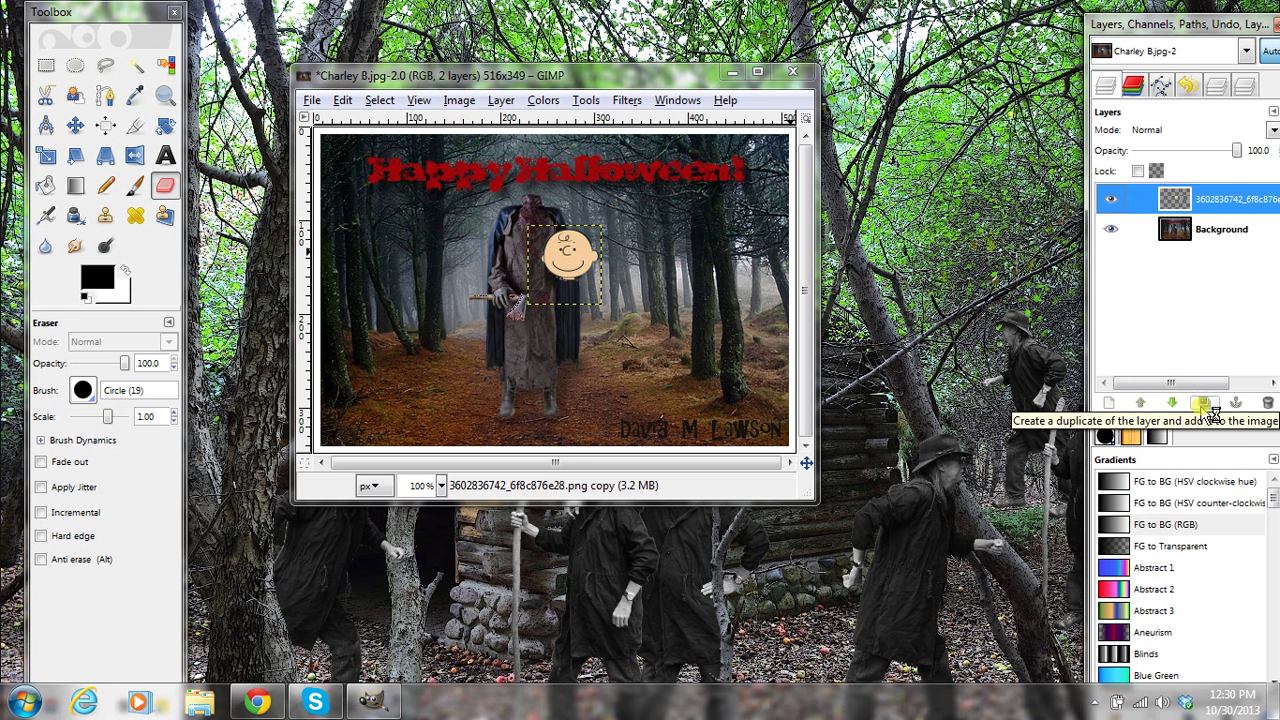
Step: Duplicate the face layer and use Alpha to Selection on the middle copy
{"action": "left_click", "coordinate": [1206, 412]}
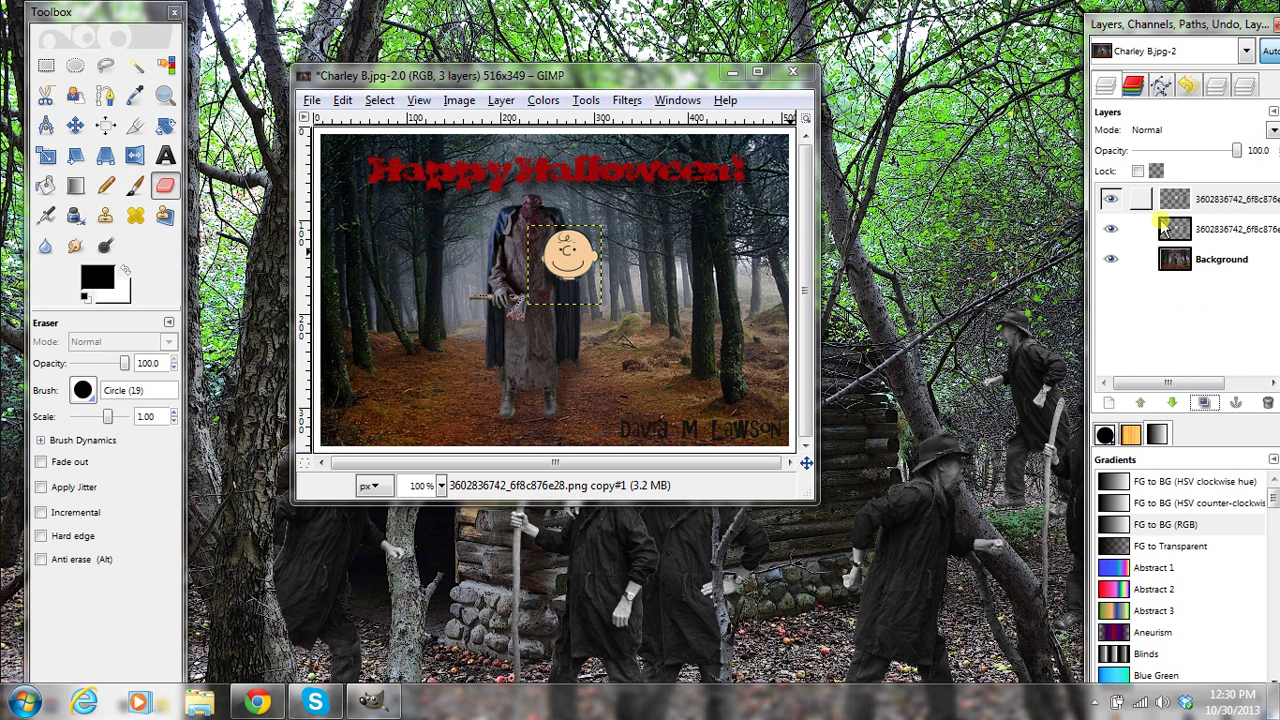
{"action": "left_click", "coordinate": [1185, 201]}
{"action": "left_click", "coordinate": [1210, 230]}
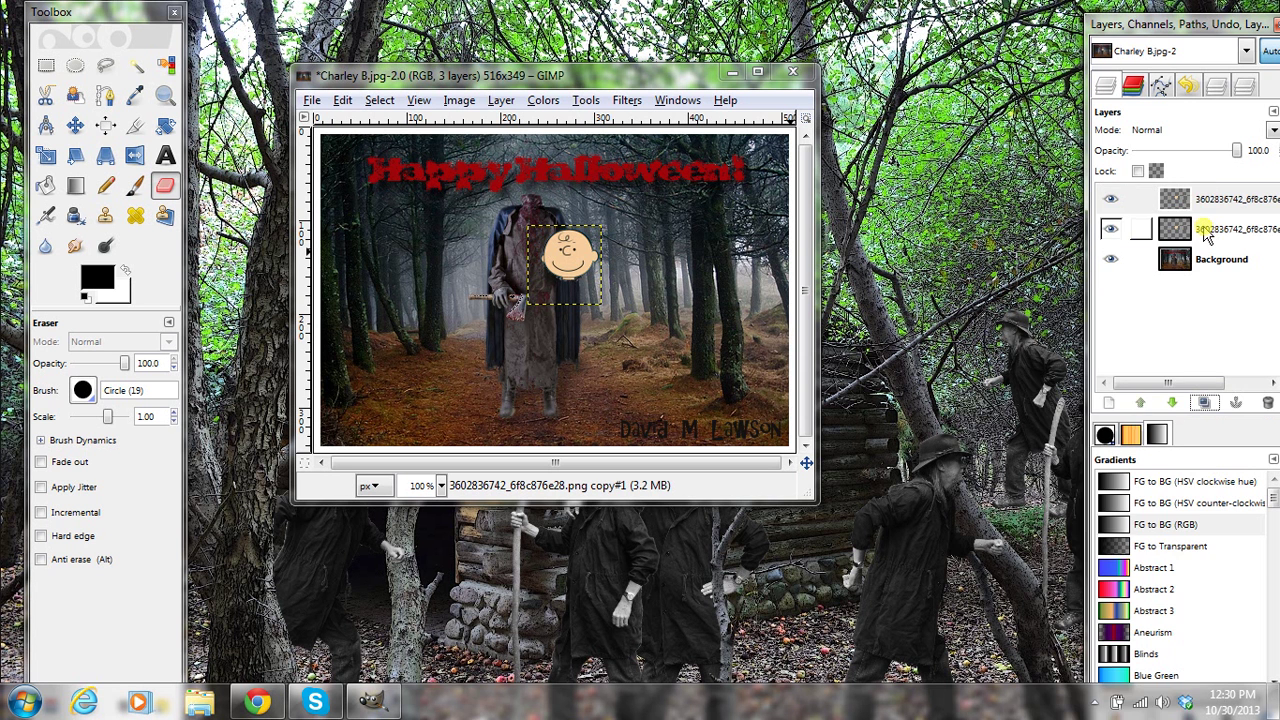
{"action": "right_click", "coordinate": [1207, 232]}
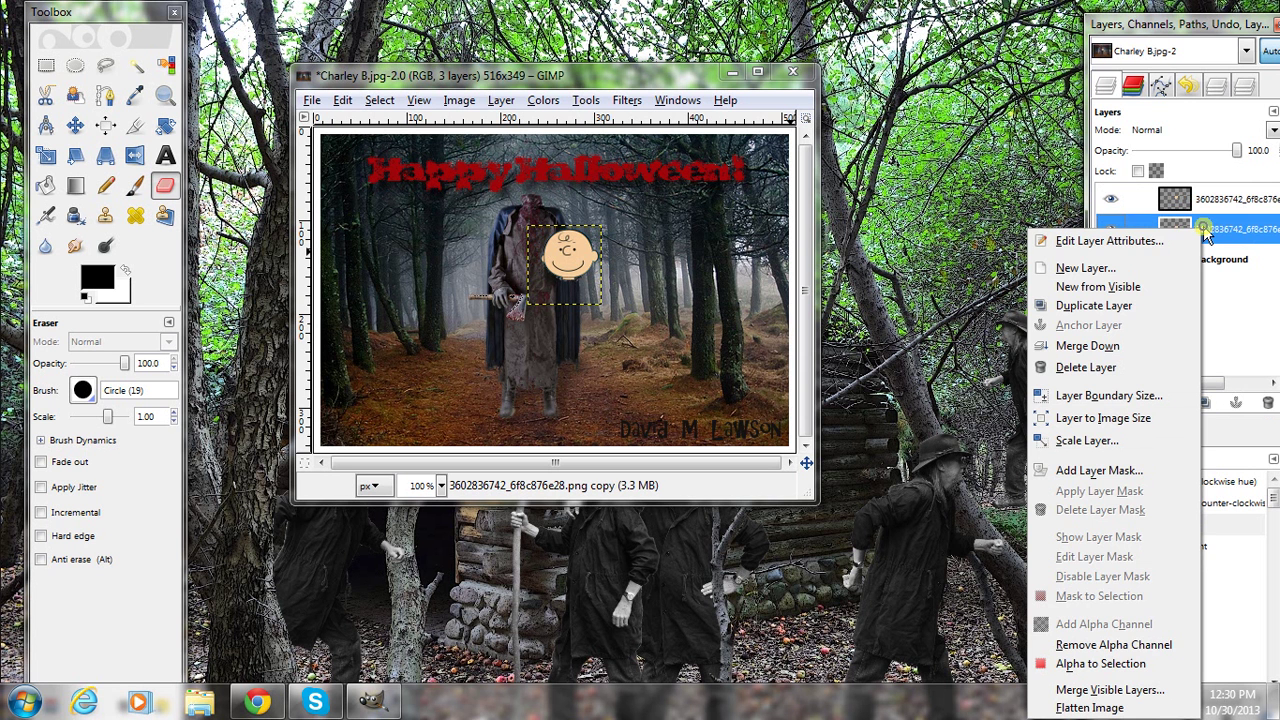
{"action": "left_click", "coordinate": [1075, 665]}
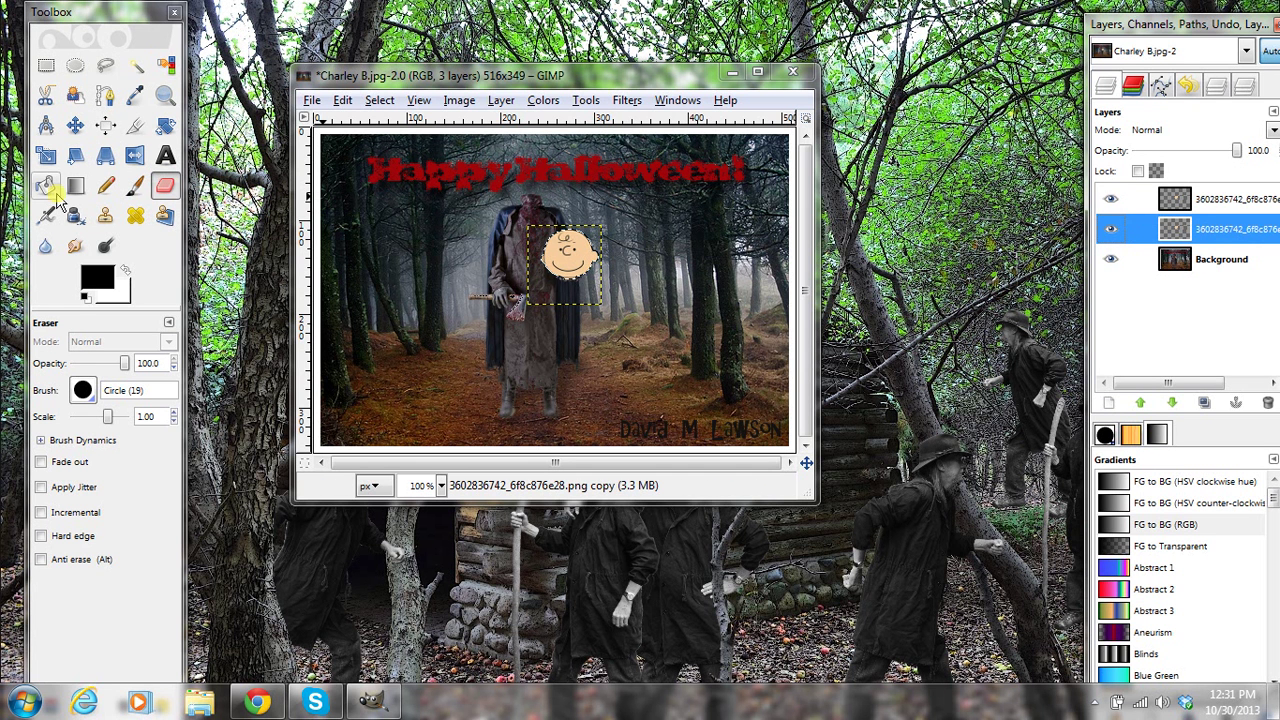
Step: Bucket-fill the face selection black, deselect, and raise the black layer to the top
{"action": "left_click", "coordinate": [44, 188]}
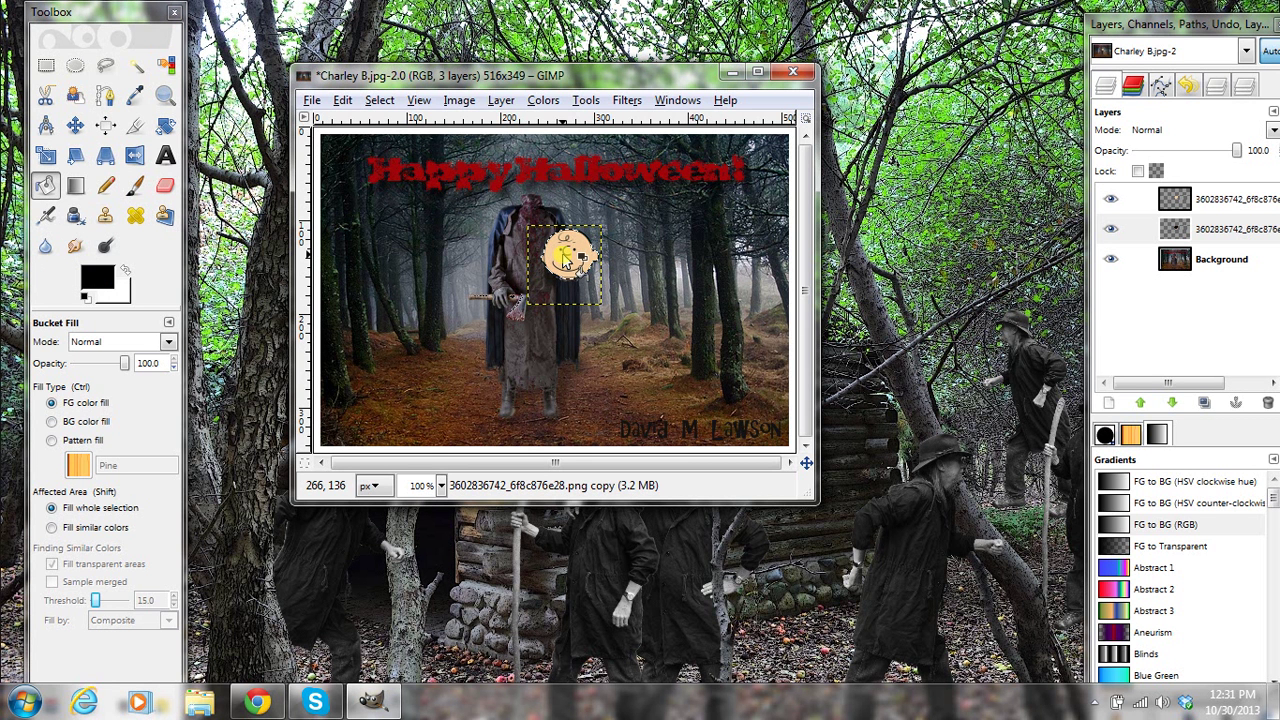
{"action": "left_click", "coordinate": [378, 101]}
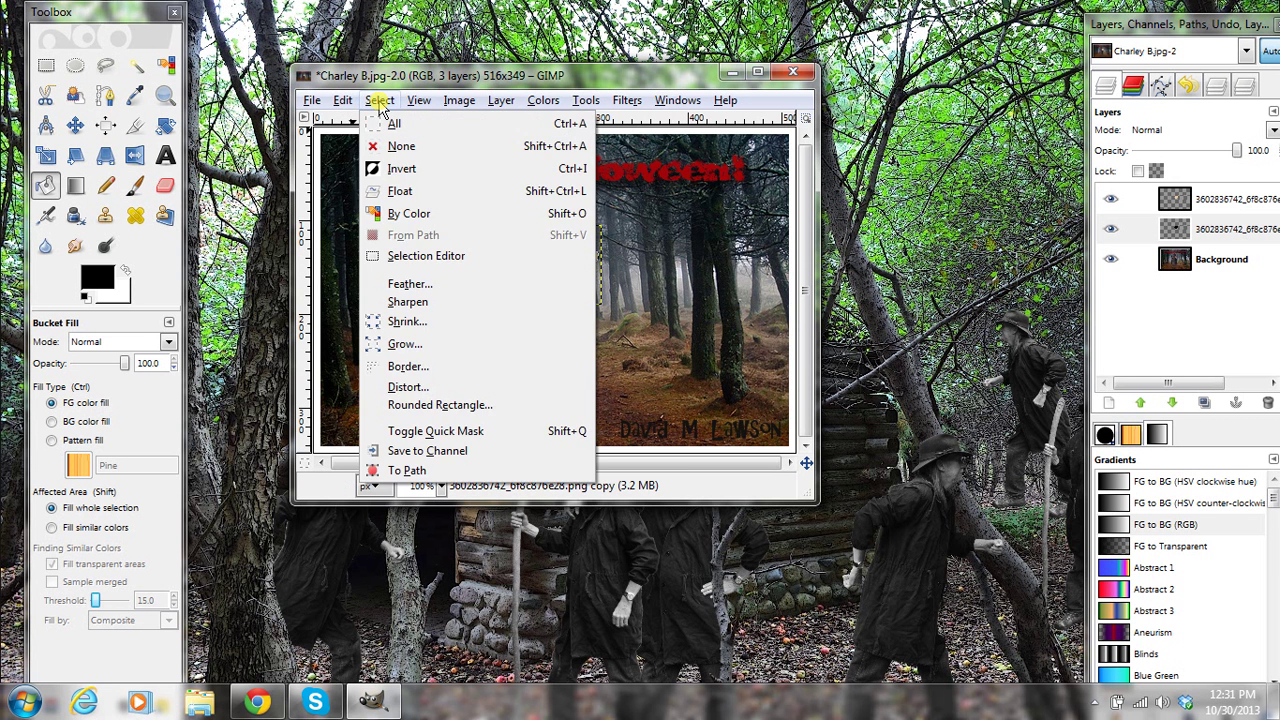
{"action": "left_click", "coordinate": [400, 147]}
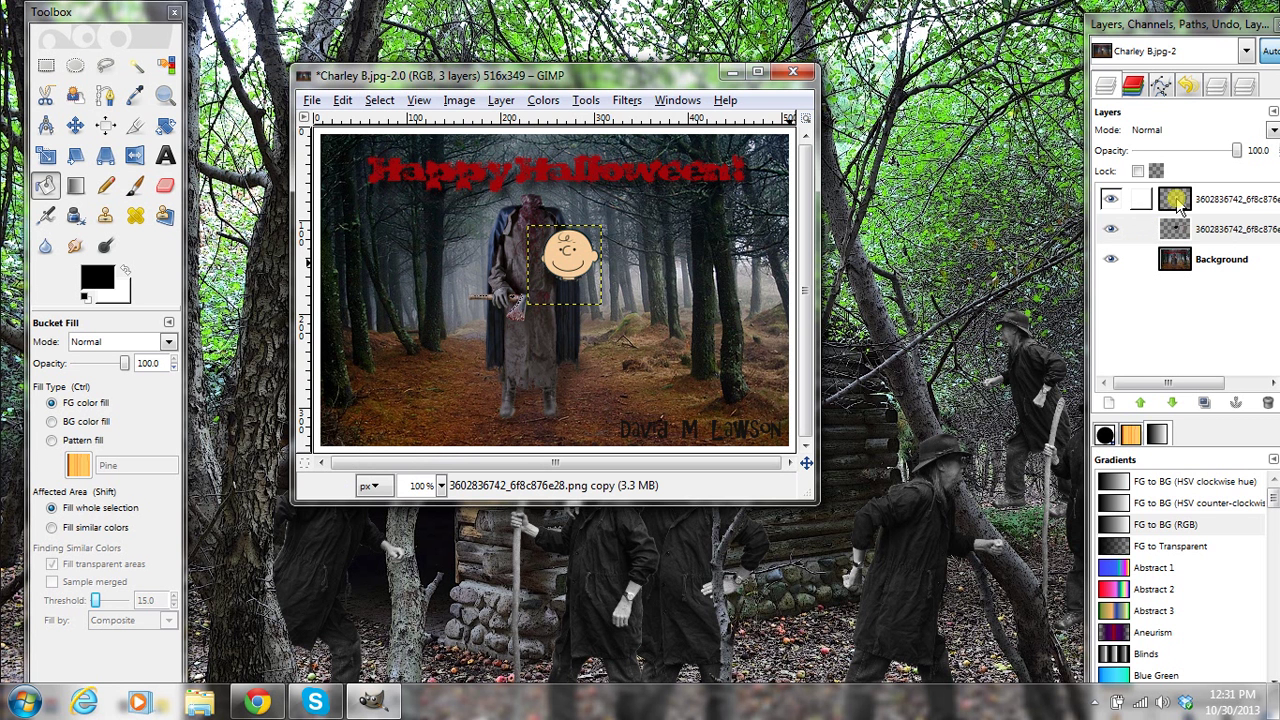
{"action": "left_click", "coordinate": [1224, 238]}
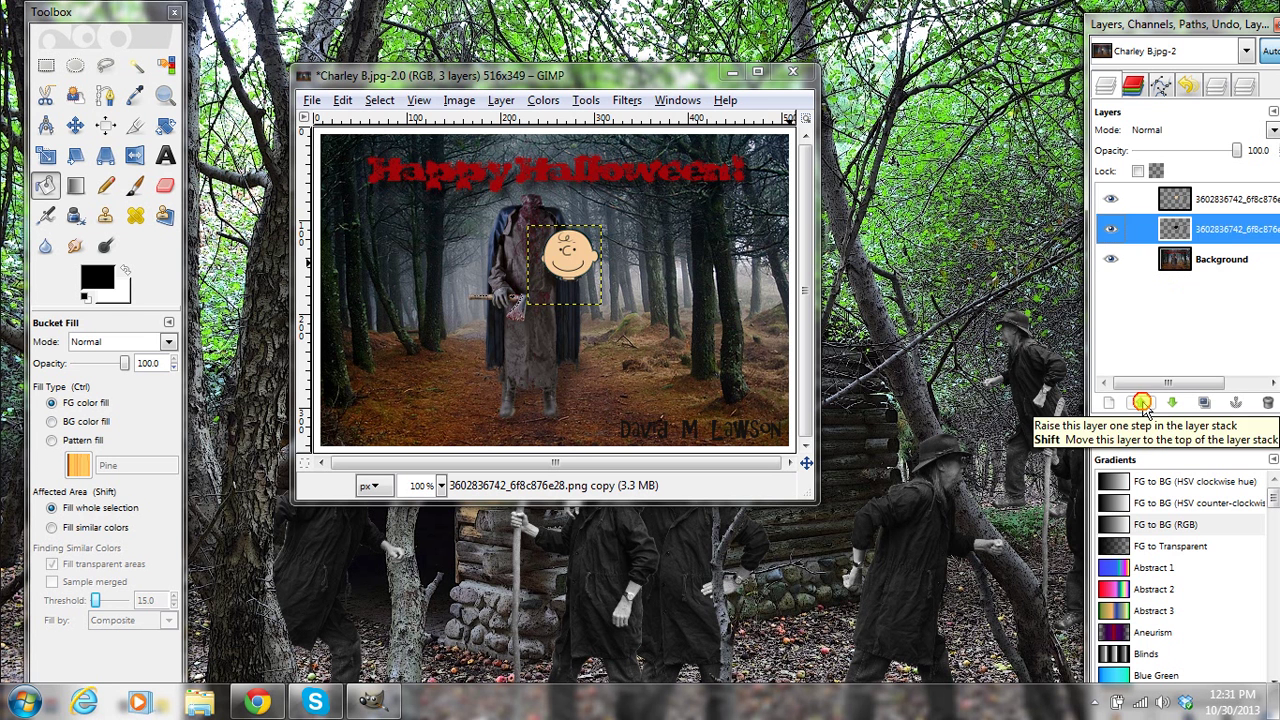
{"action": "left_click", "coordinate": [1143, 405]}
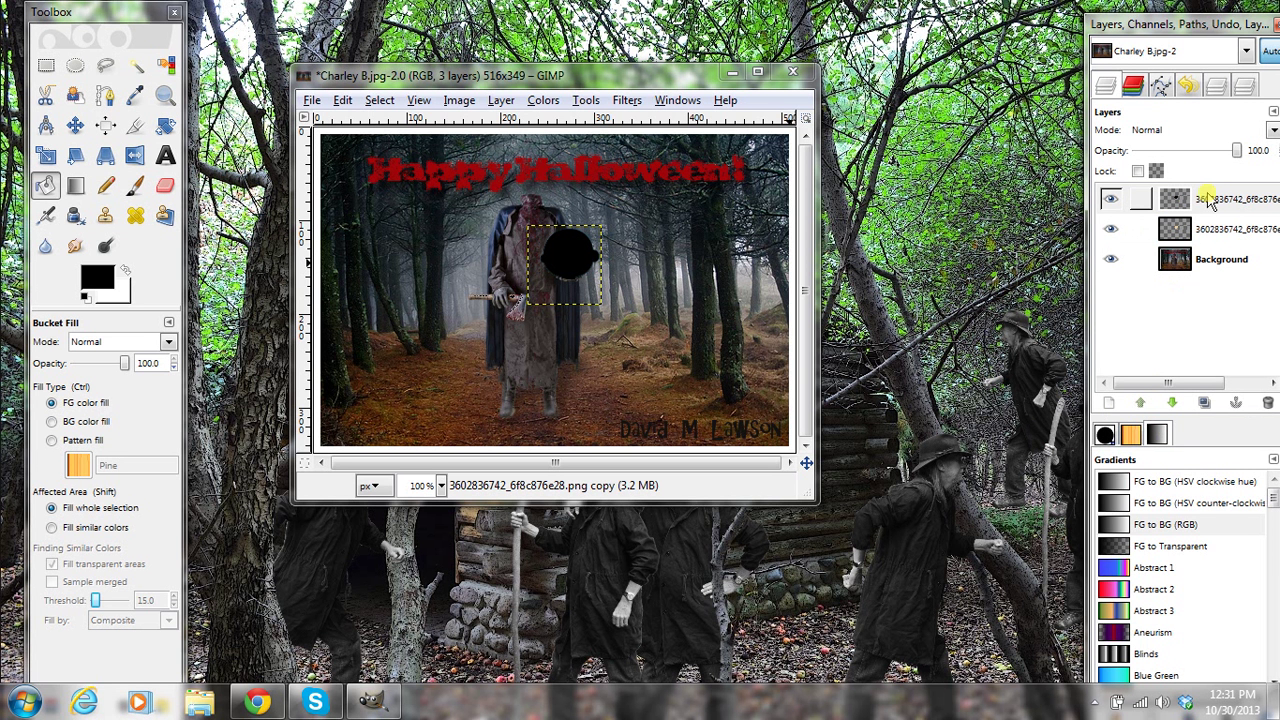
Step: Zoom the view to 400% on the face
{"action": "left_click", "coordinate": [441, 486]}
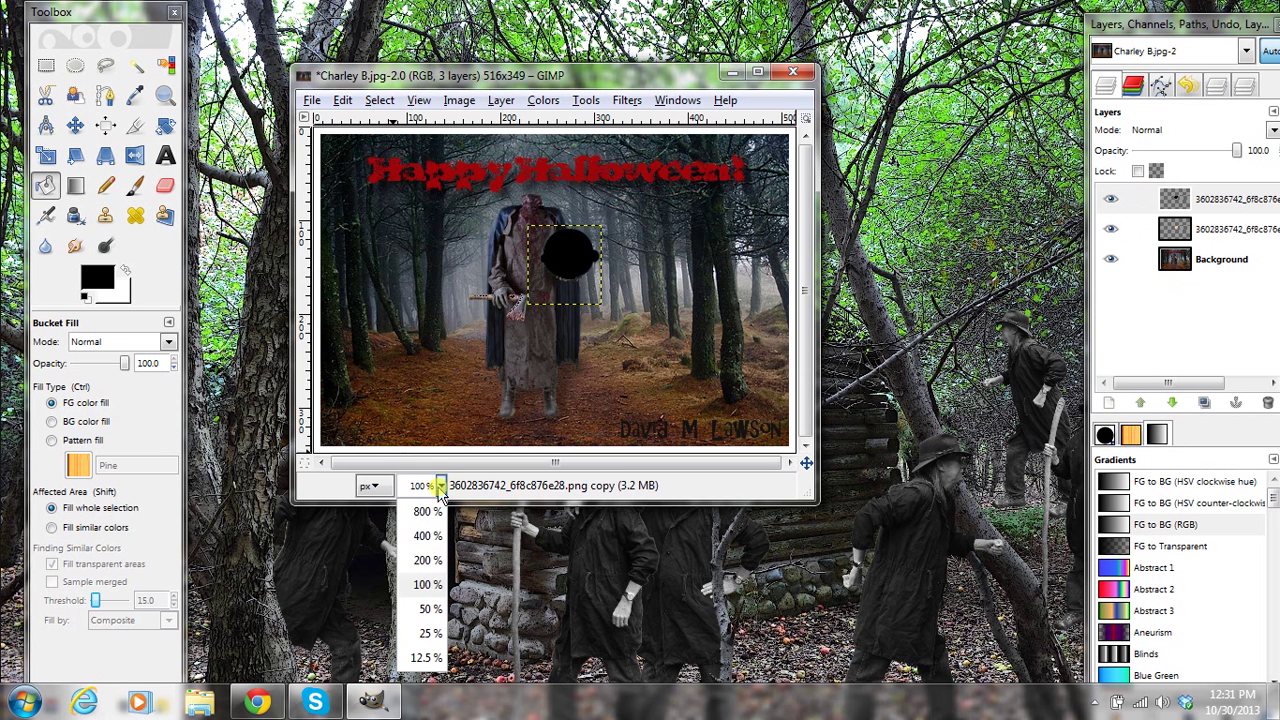
{"action": "left_click", "coordinate": [423, 535]}
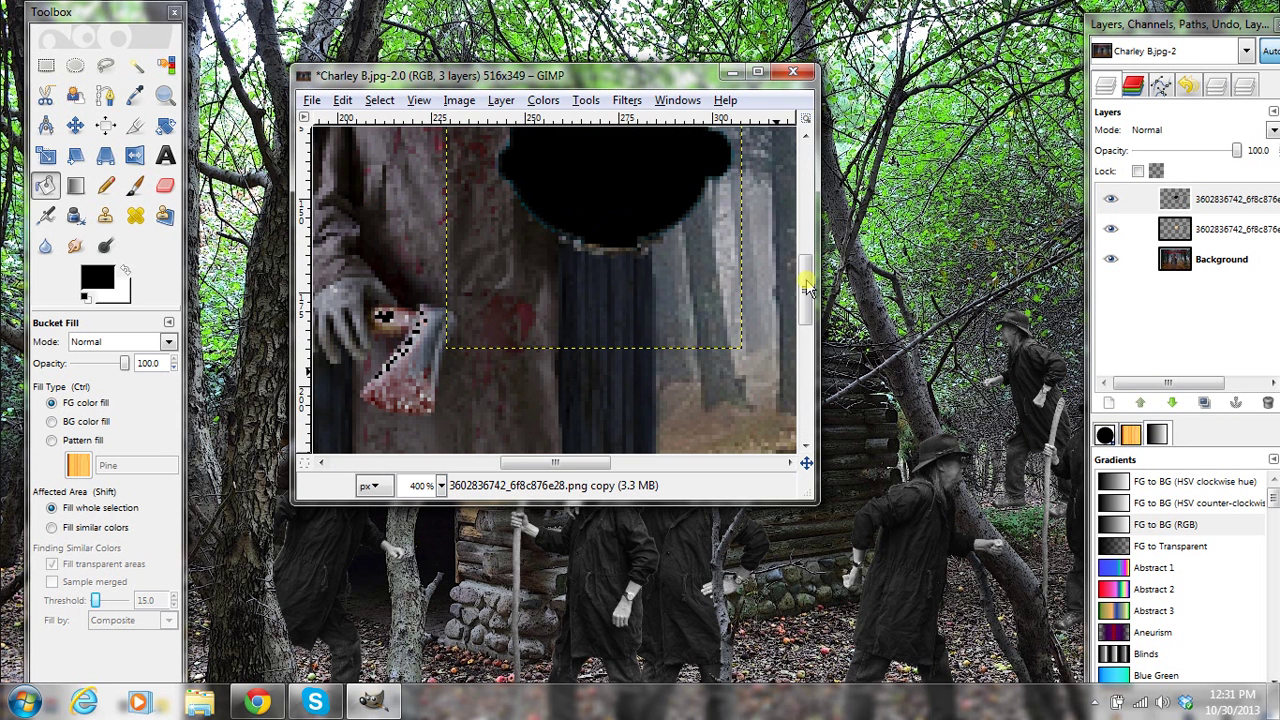
{"action": "left_click_drag", "start_coordinate": [805, 293], "coordinate": [803, 240]}
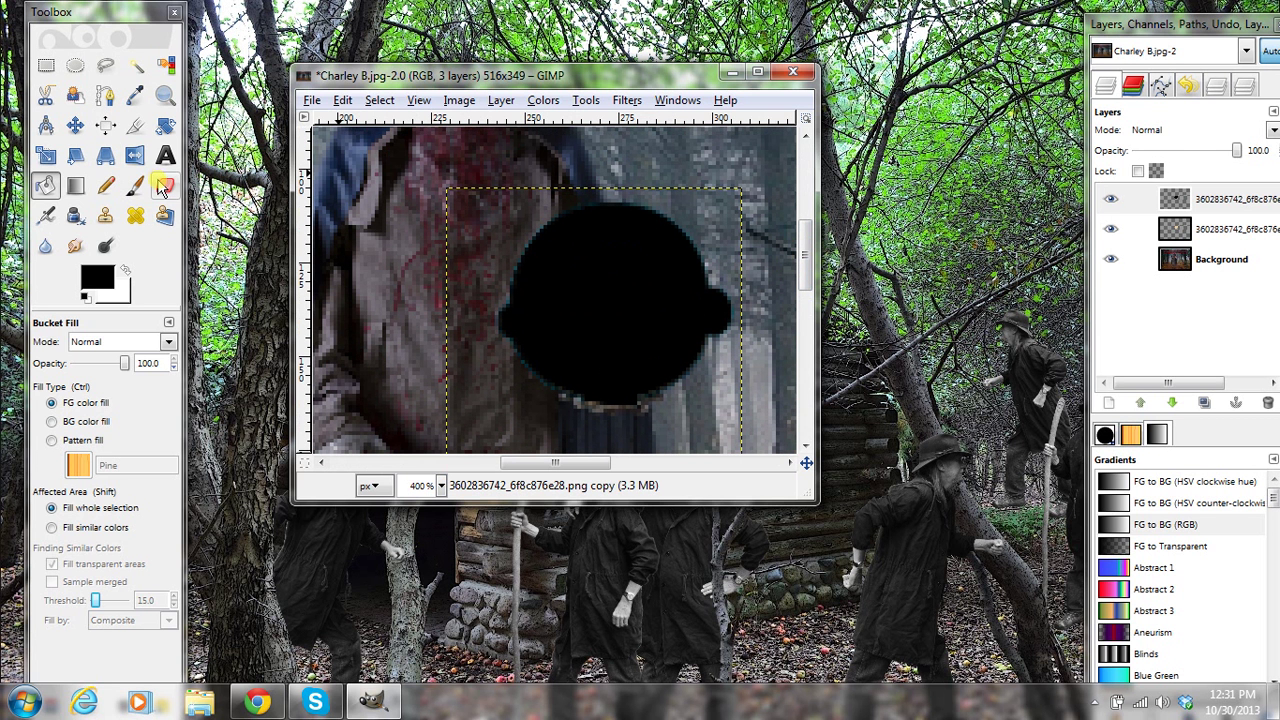
Step: Erase the black fill covering Charlie Brown's face, keeping a thin outline edge
{"action": "left_click", "coordinate": [164, 187]}
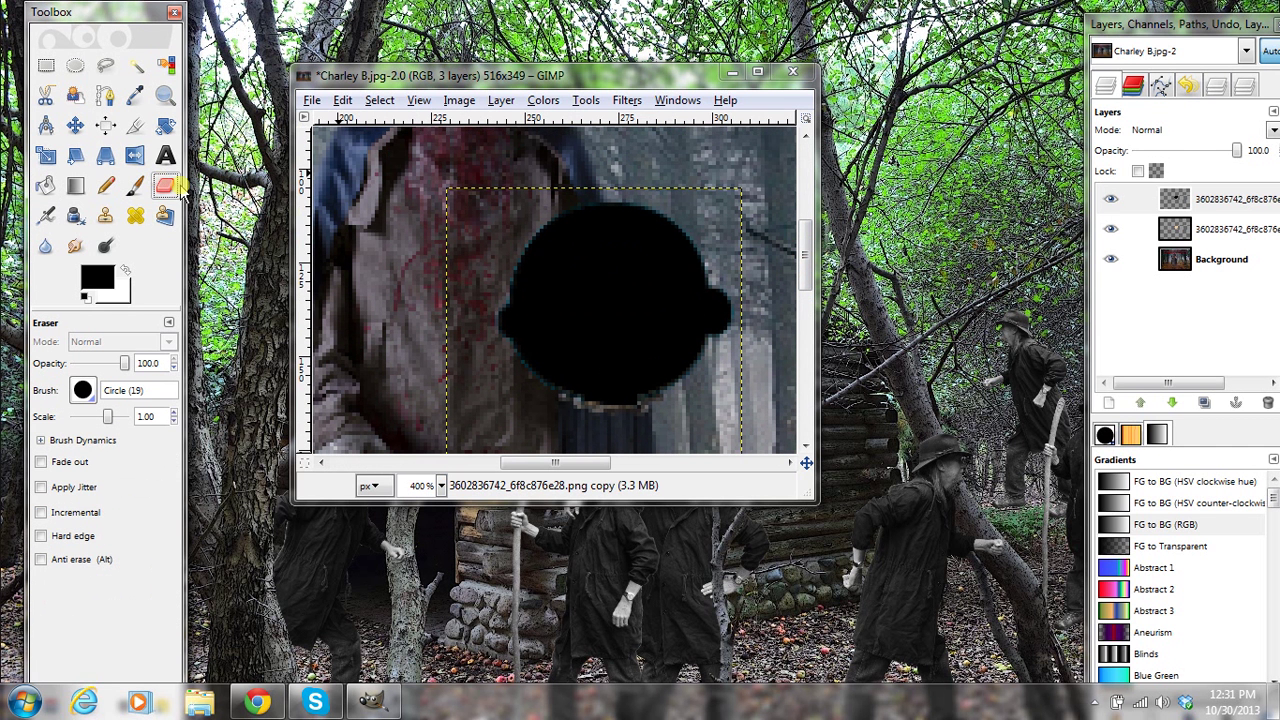
{"action": "mouse_move", "coordinate": [562, 272]}
{"action": "left_mouse_down"}
{"action": "mouse_move", "coordinate": [596, 297]}
{"action": "mouse_move", "coordinate": [609, 280]}
{"action": "mouse_move", "coordinate": [588, 280]}
{"action": "mouse_move", "coordinate": [584, 265]}
{"action": "left_mouse_up"}
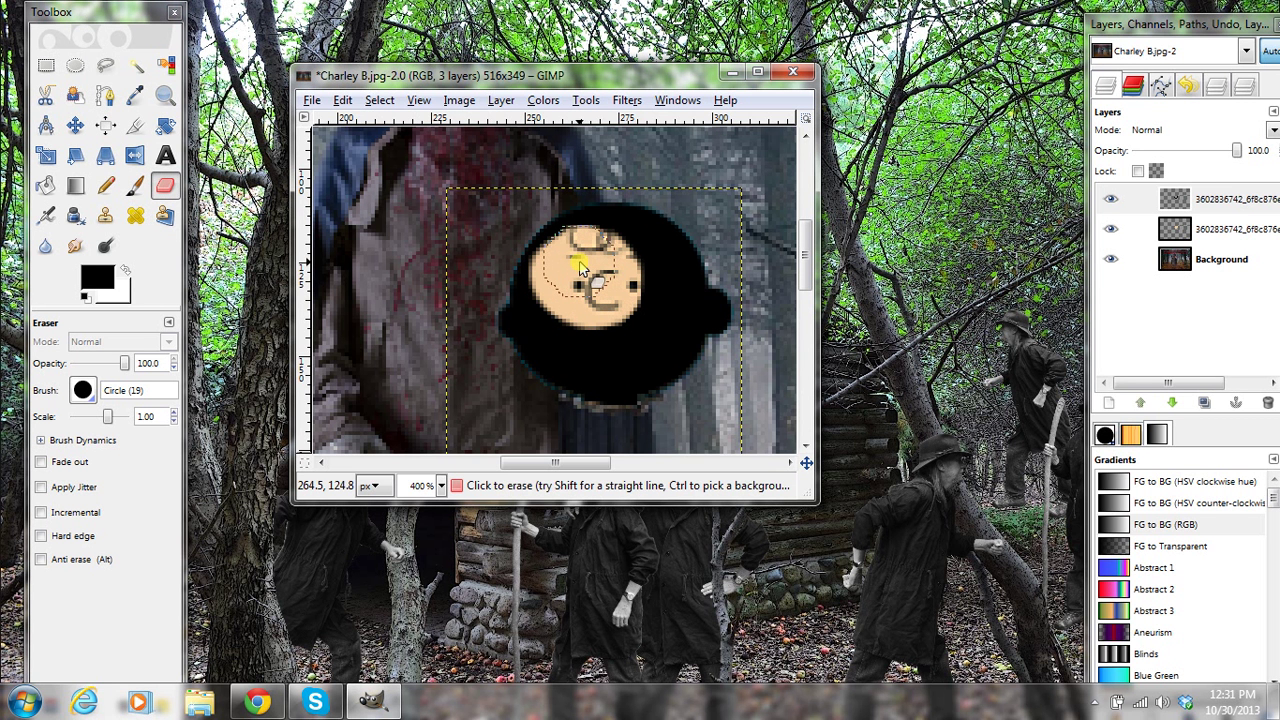
{"action": "mouse_move", "coordinate": [589, 256]}
{"action": "left_mouse_down"}
{"action": "mouse_move", "coordinate": [640, 268]}
{"action": "mouse_move", "coordinate": [639, 302]}
{"action": "mouse_move", "coordinate": [600, 318]}
{"action": "mouse_move", "coordinate": [574, 305]}
{"action": "mouse_move", "coordinate": [582, 346]}
{"action": "mouse_move", "coordinate": [624, 357]}
{"action": "mouse_move", "coordinate": [652, 341]}
{"action": "mouse_move", "coordinate": [650, 273]}
{"action": "left_mouse_up"}
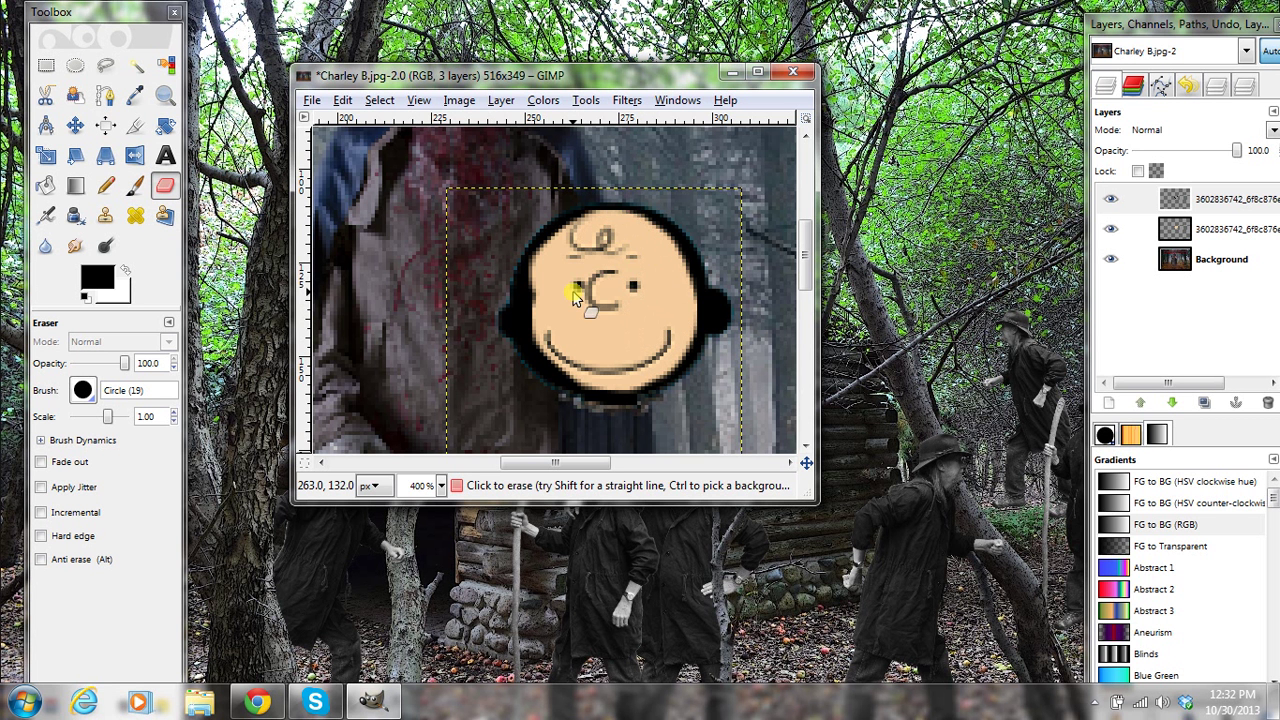
{"action": "mouse_move", "coordinate": [563, 323]}
{"action": "left_mouse_down"}
{"action": "mouse_move", "coordinate": [543, 290]}
{"action": "mouse_move", "coordinate": [560, 286]}
{"action": "mouse_move", "coordinate": [562, 340]}
{"action": "mouse_move", "coordinate": [606, 362]}
{"action": "left_mouse_up"}
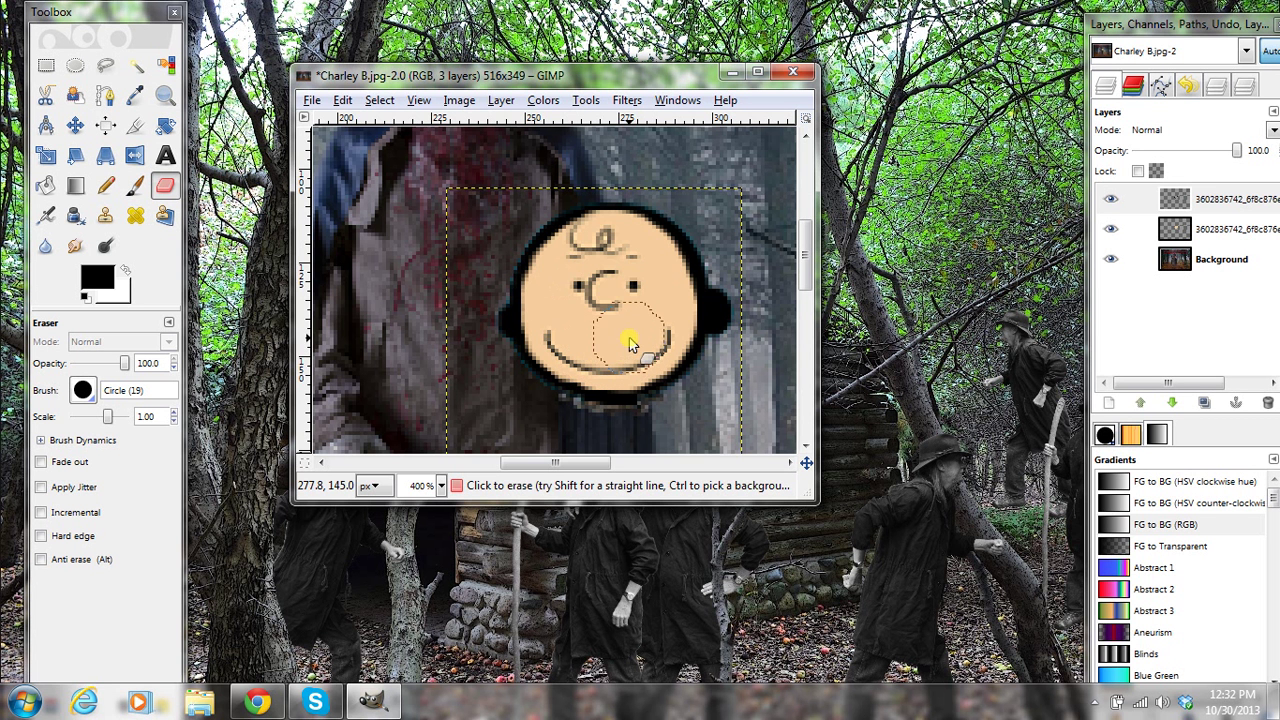
{"action": "left_click_drag", "start_coordinate": [623, 267], "coordinate": [637, 262]}
{"action": "left_click", "coordinate": [665, 308]}
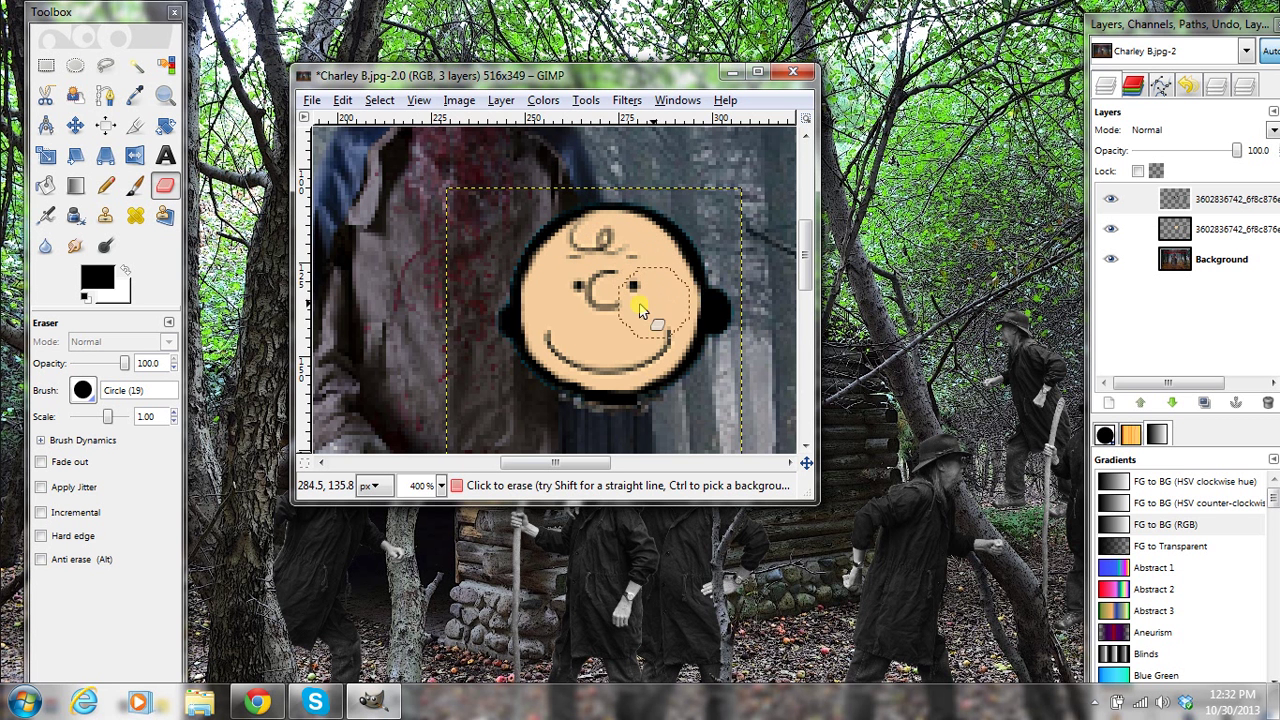
Step: Apply a Gaussian Blur of 15 px horizontal and vertical to the black outline layer
{"action": "left_click", "coordinate": [627, 104]}
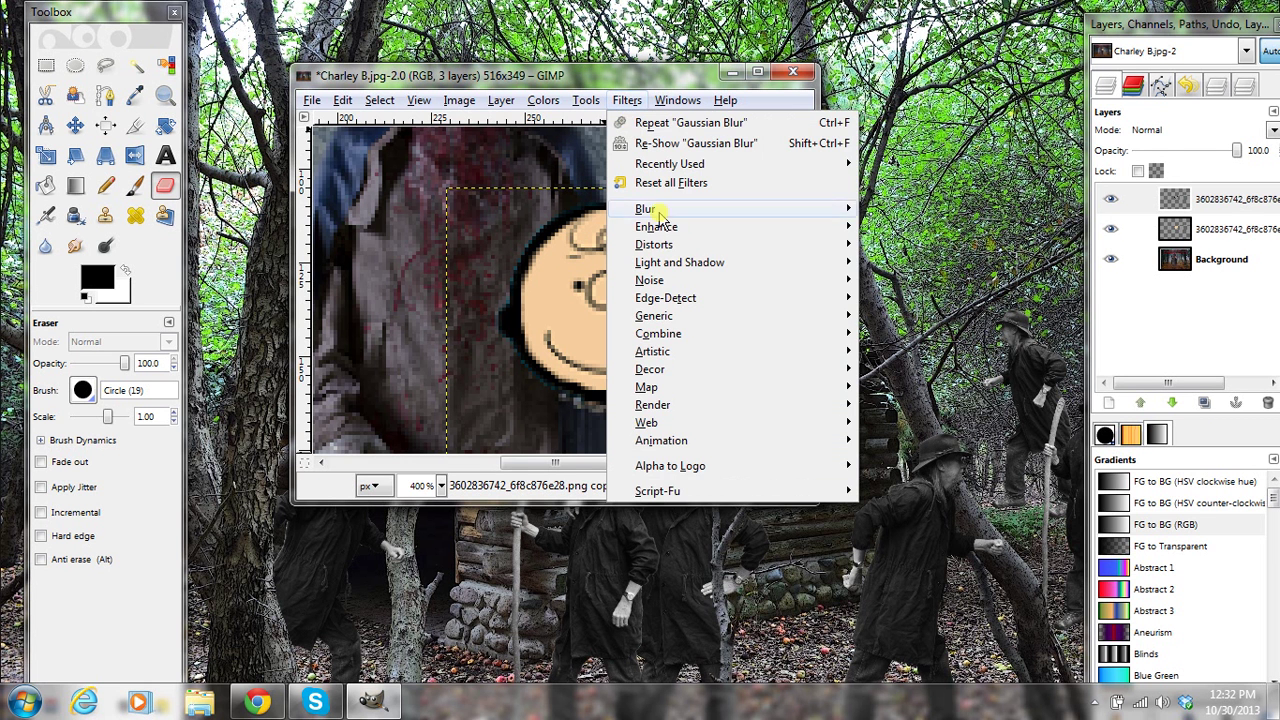
{"action": "mouse_move", "coordinate": [695, 226]}
{"action": "mouse_move", "coordinate": [720, 209]}
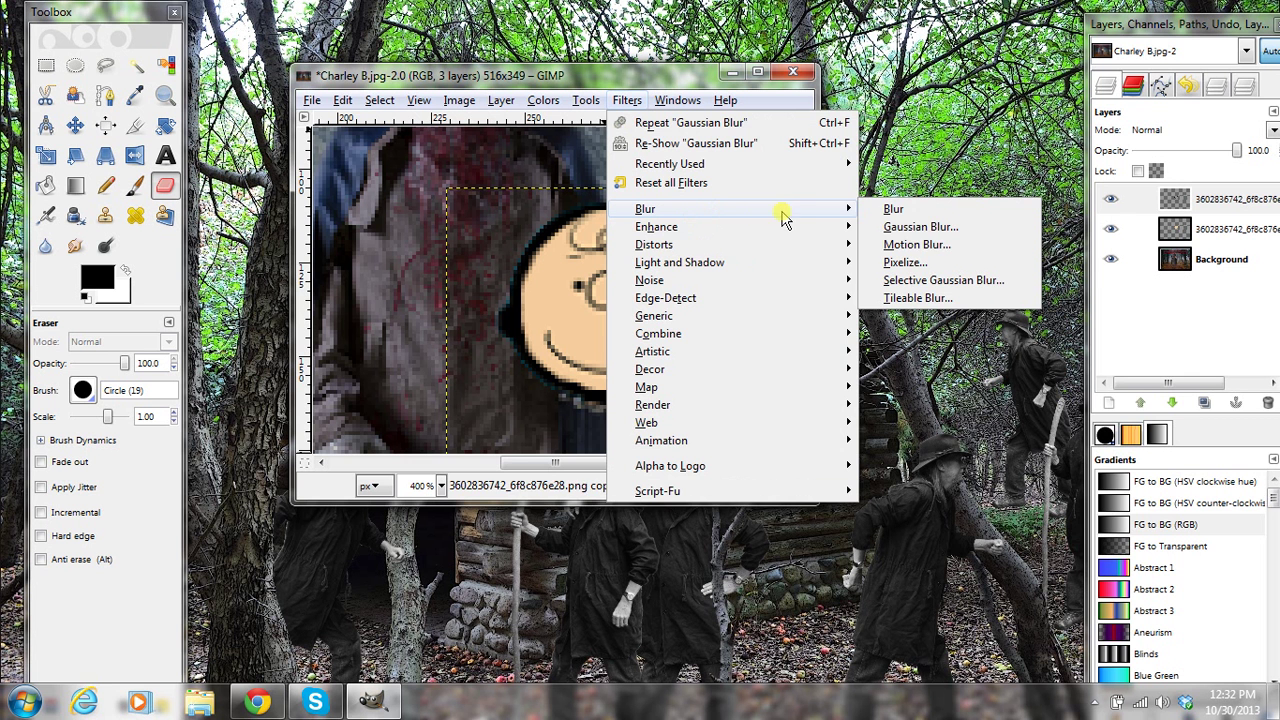
{"action": "left_click", "coordinate": [932, 228]}
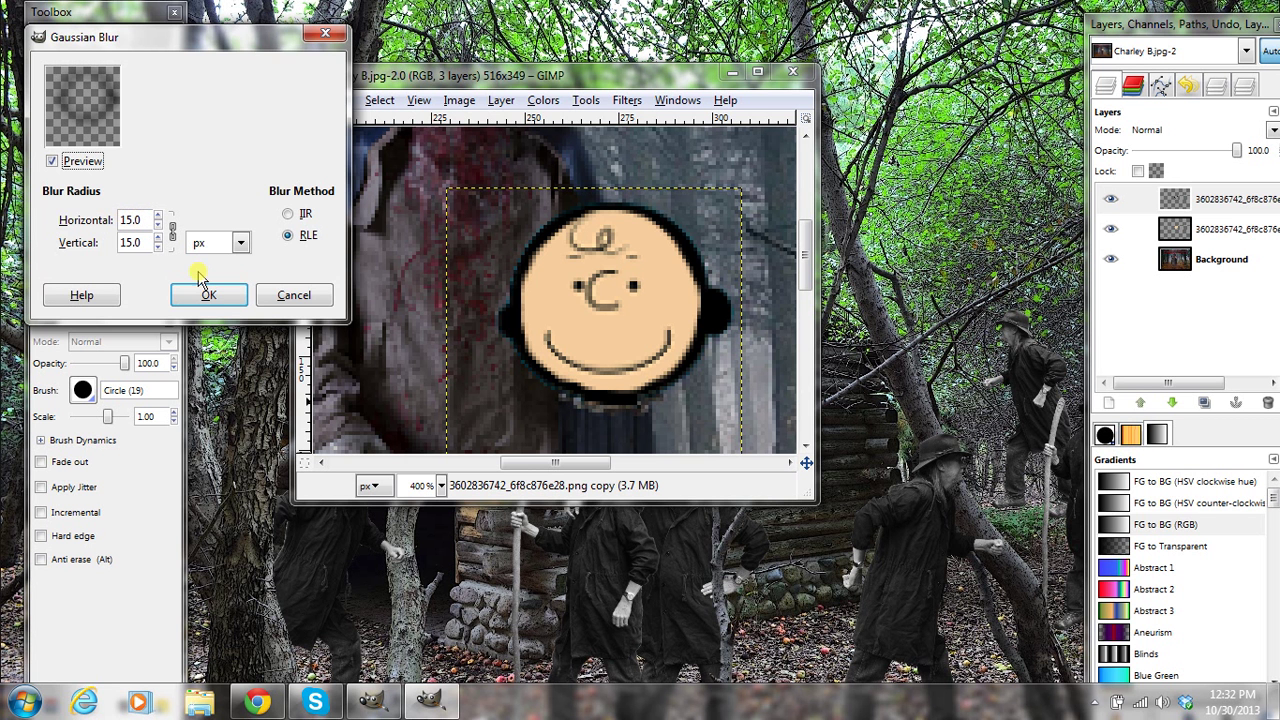
{"action": "left_click", "coordinate": [210, 296]}
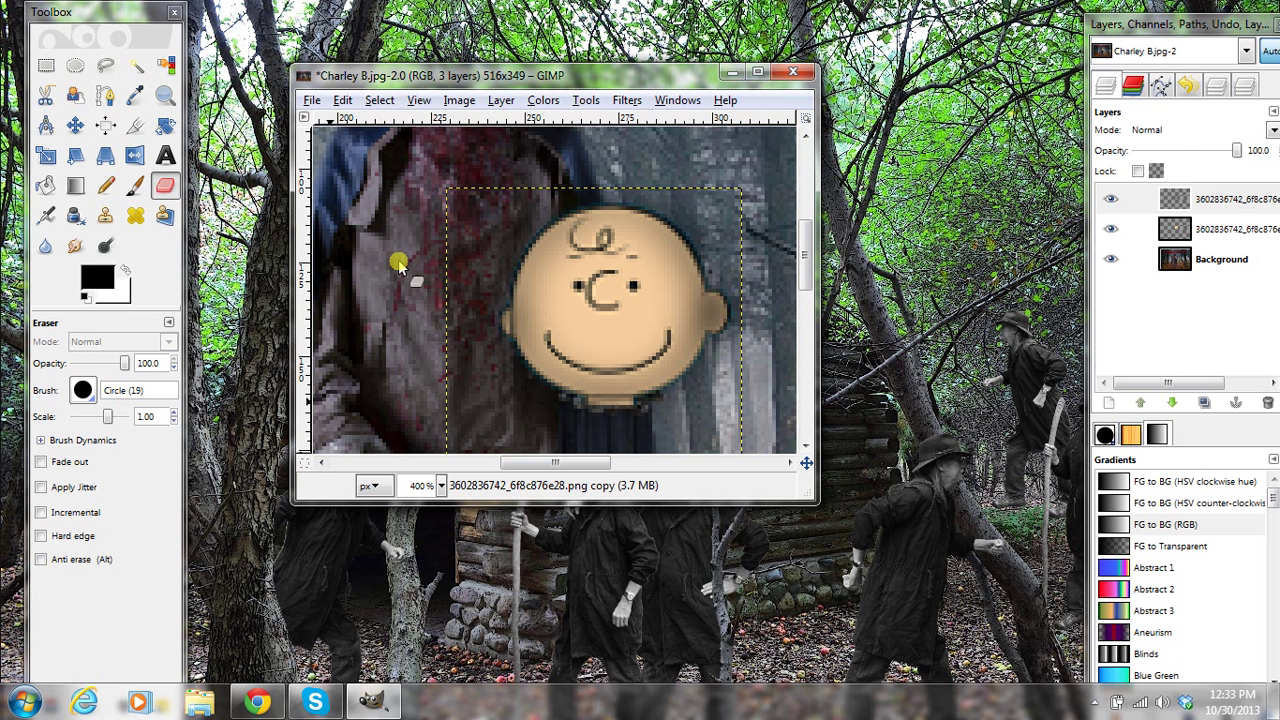
Step: Try lowering the outline layer's opacity, then set the zoom to 100%
{"action": "left_click", "coordinate": [1238, 148]}
{"action": "mouse_move", "coordinate": [1238, 148]}
{"action": "left_mouse_down"}
{"action": "mouse_move", "coordinate": [1215, 163]}
{"action": "mouse_move", "coordinate": [1240, 146]}
{"action": "left_mouse_up"}
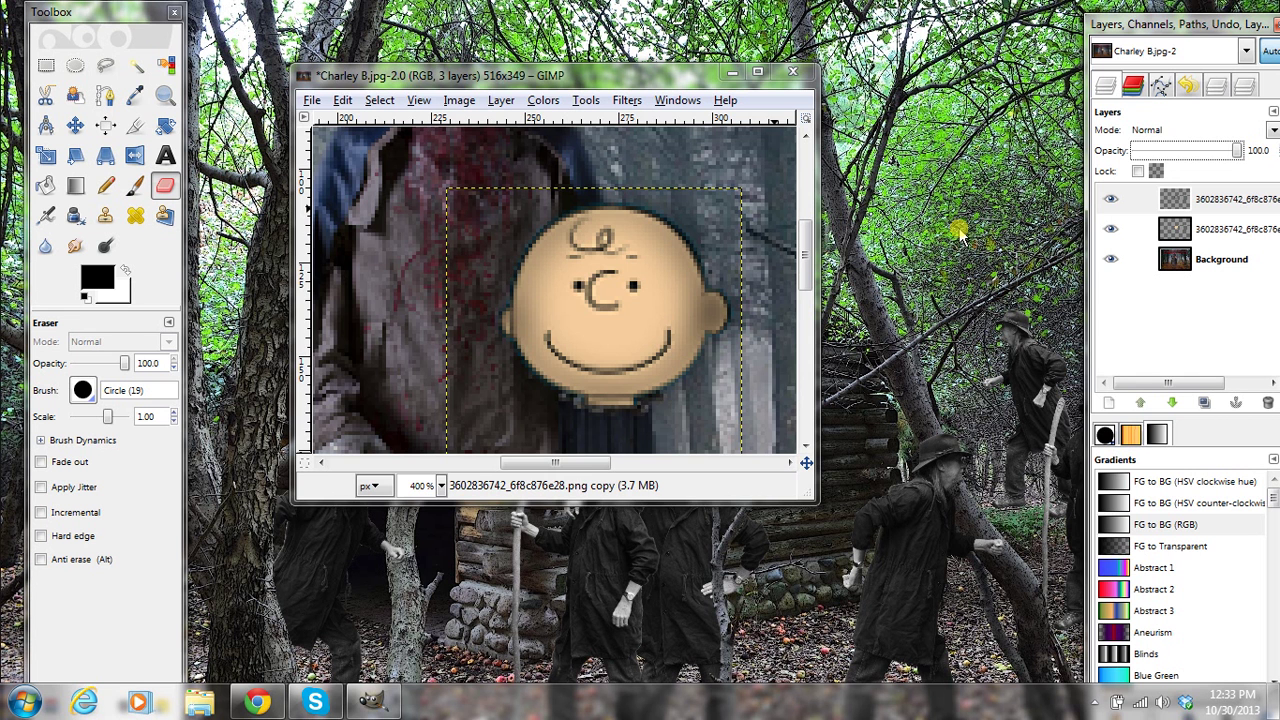
{"action": "left_click", "coordinate": [441, 486]}
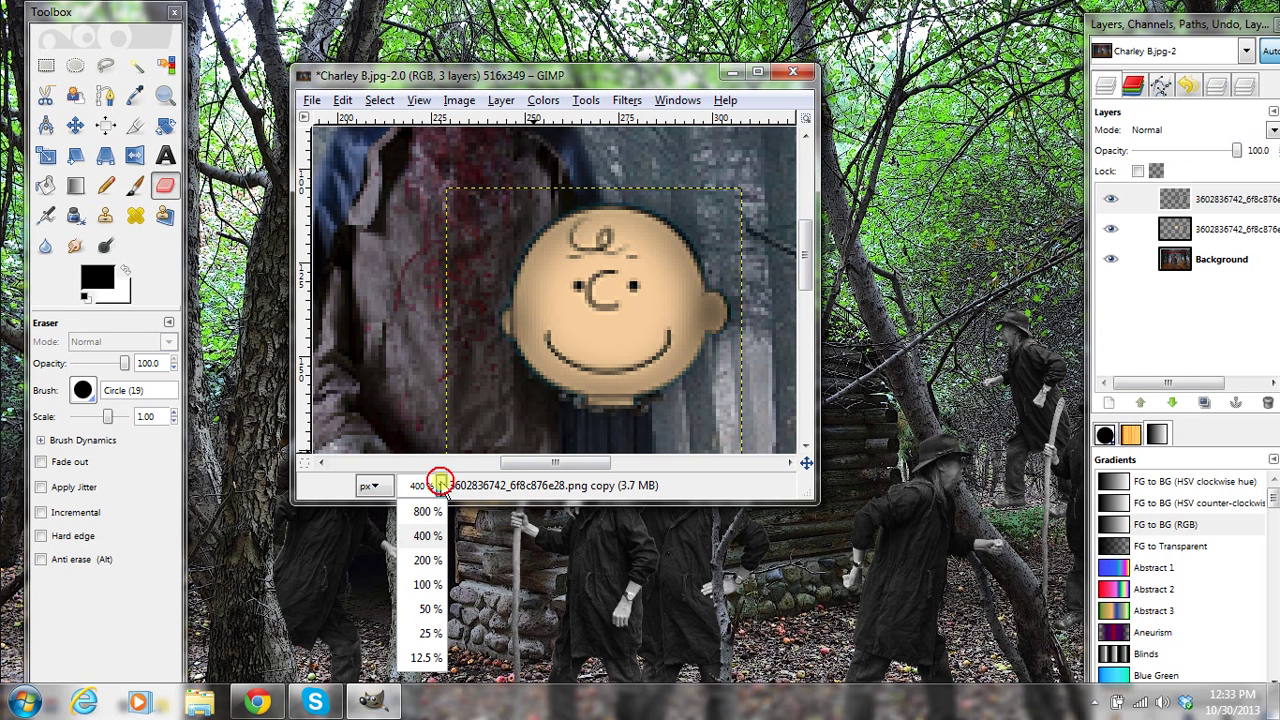
{"action": "left_click", "coordinate": [420, 583]}
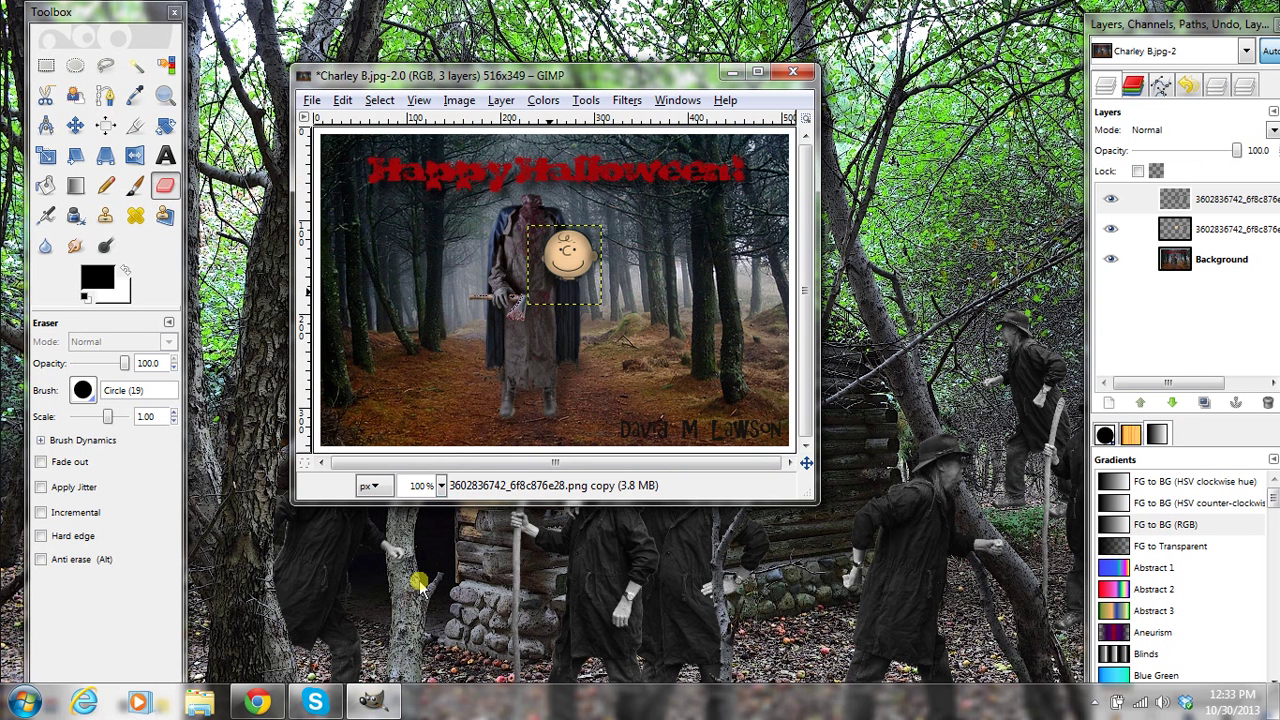